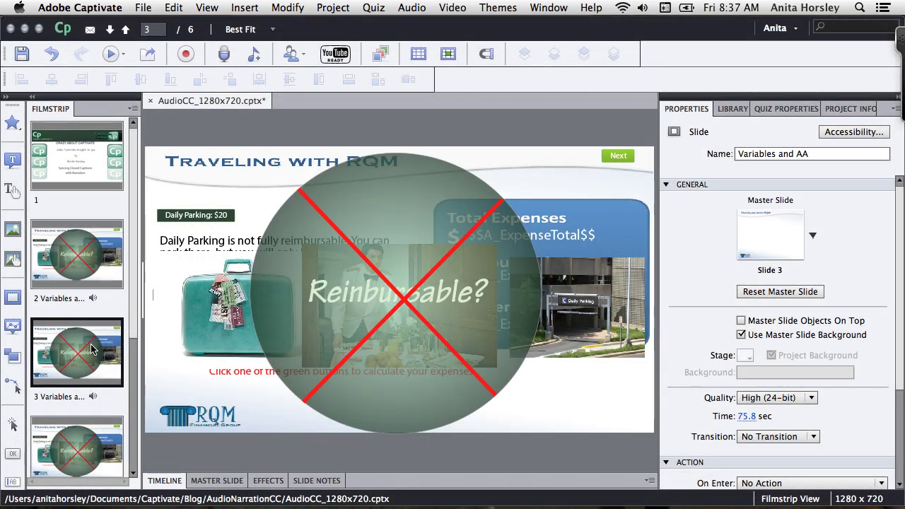
- Show the timeline of slide 3 and inspect the audio clip beneath its slide layer
click(165, 481)
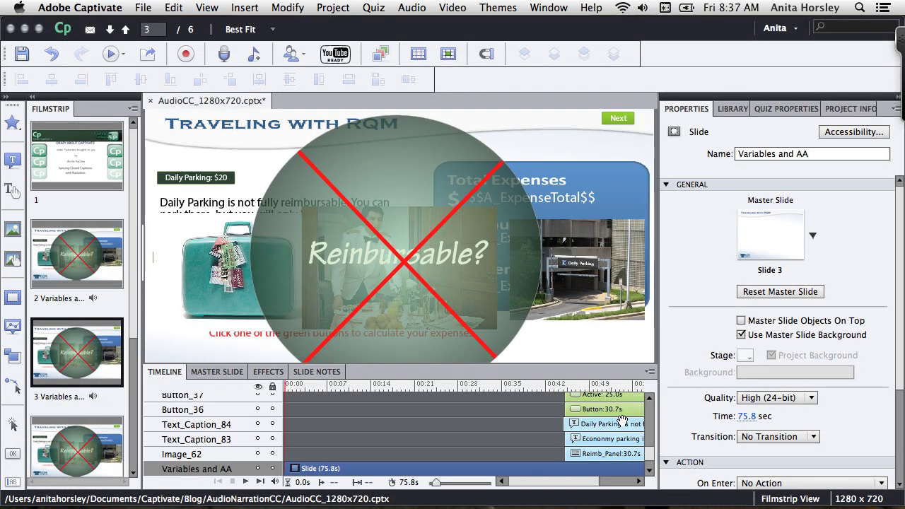
scroll(645, 456, down, 1)
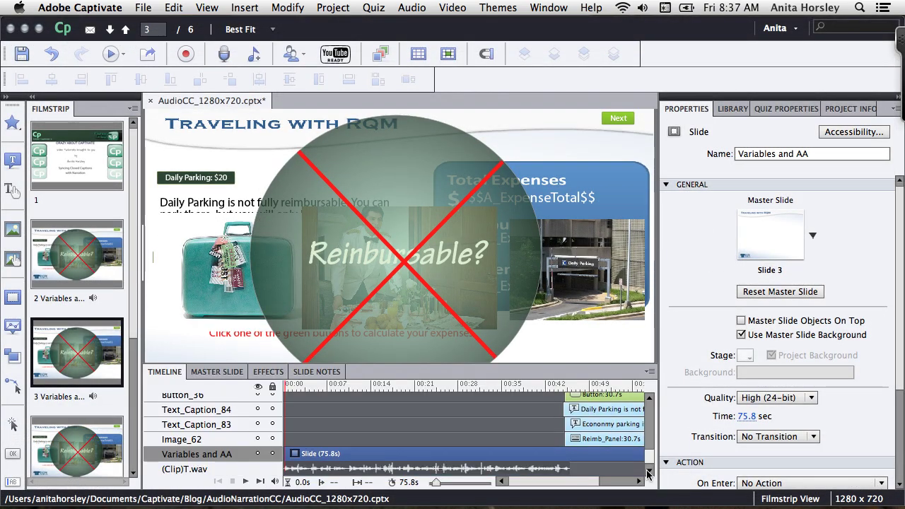
click(559, 471)
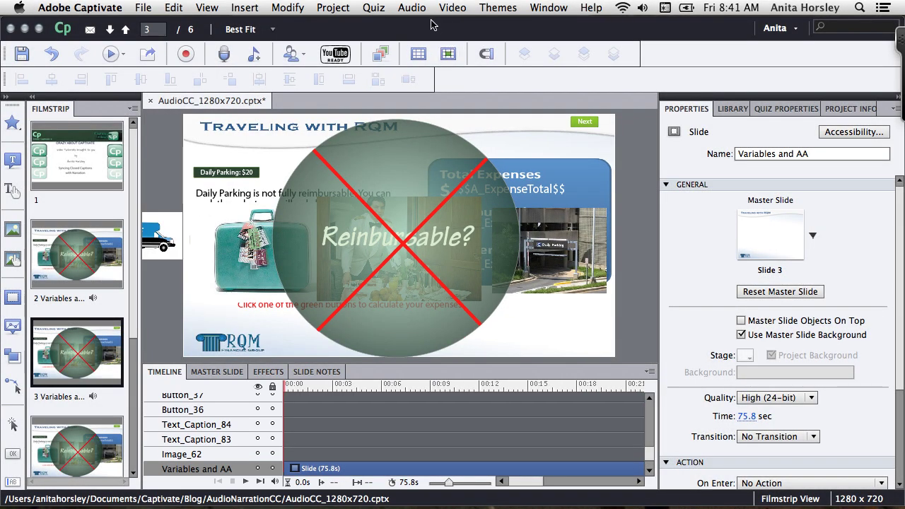
- Open slide 3's audio for editing and display its closed captioning settings
click(416, 10)
mouse_move(525, 61)
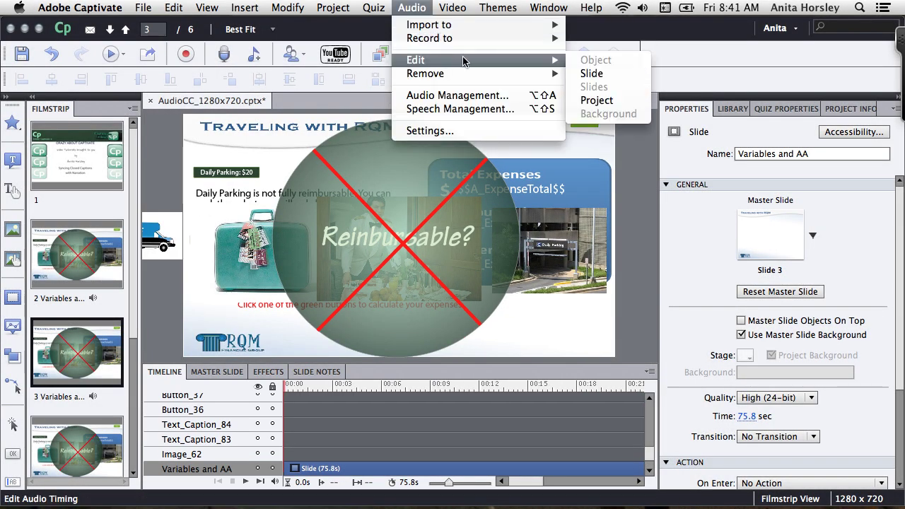
click(608, 73)
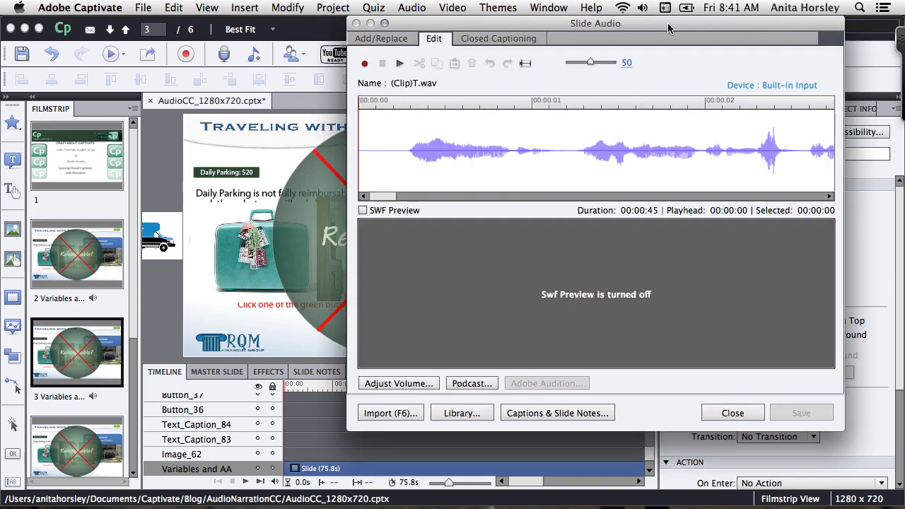
drag(604, 29, 512, 29)
click(346, 39)
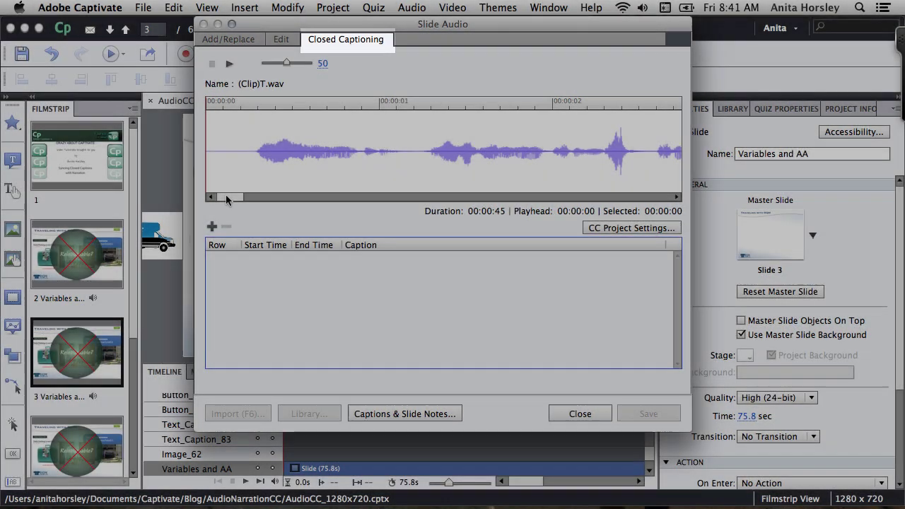
- Set the caption waveform zoom to 3 to fit the whole narration clip in view
mouse_move(223, 196)
mouse_down()
mouse_move(500, 198)
mouse_move(233, 196)
mouse_up()
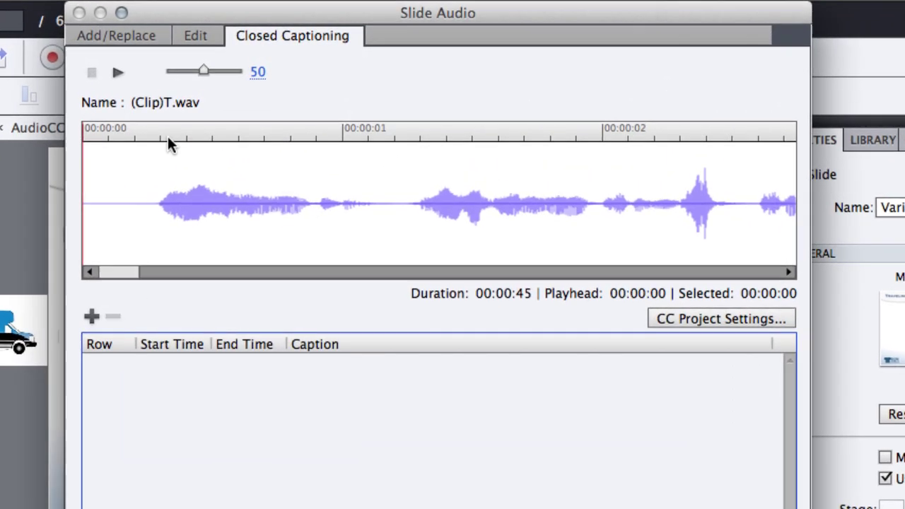
drag(205, 71, 168, 73)
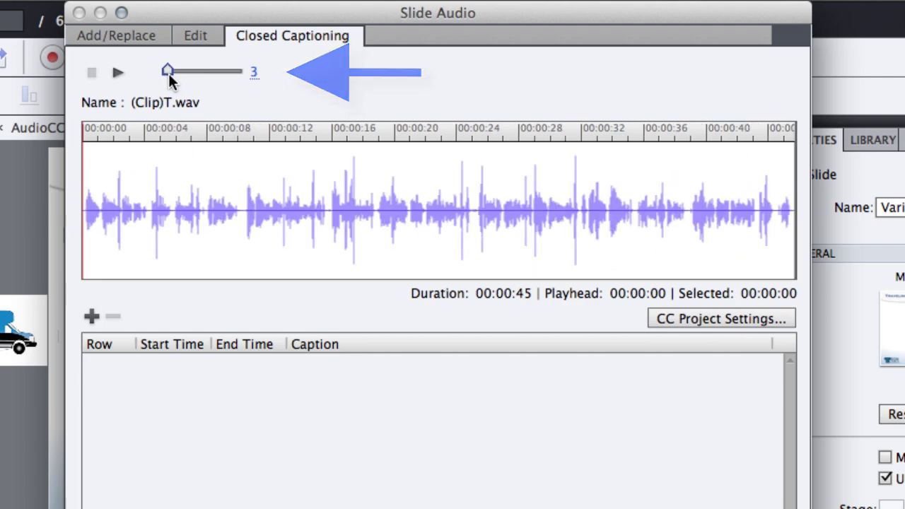
drag(253, 73, 273, 82)
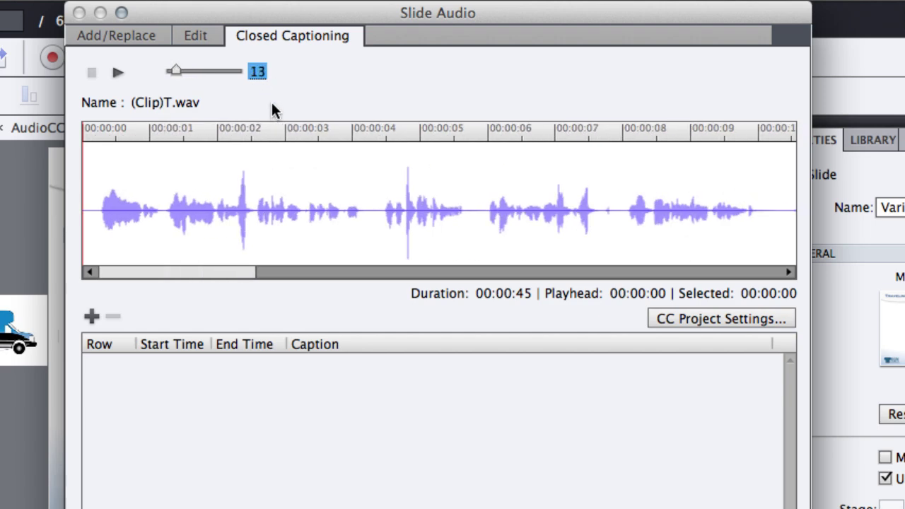
click(260, 73)
text(3)
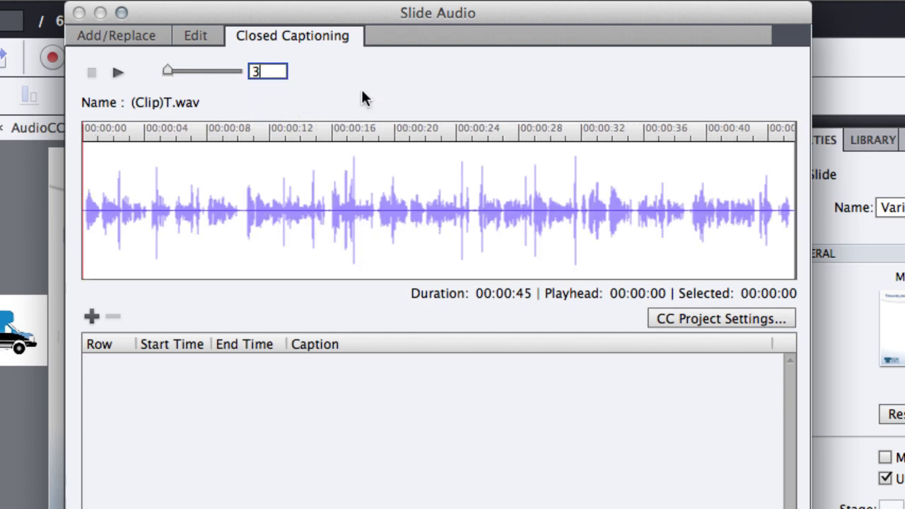
key(Return)
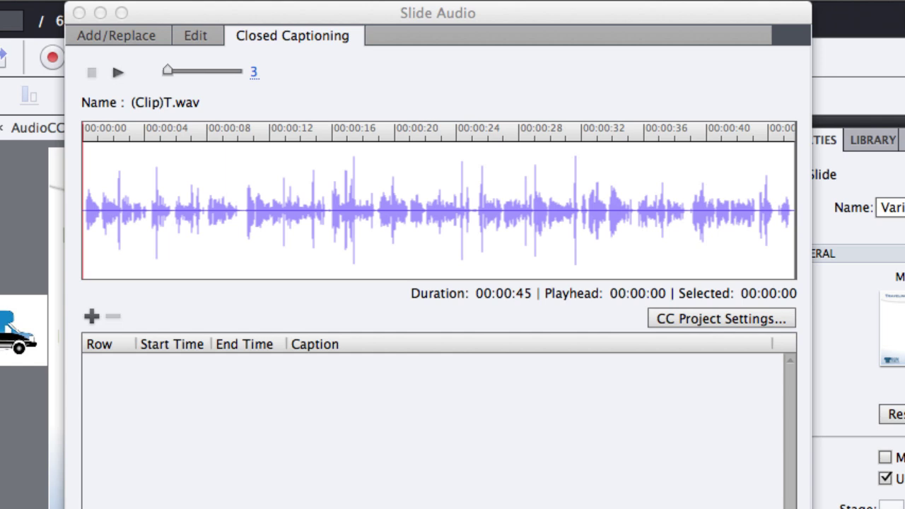
- Play the narration to 0:0:7:9 and add a caption there with the sentence beginning "During your trip, you will have lots of options"
click(119, 75)
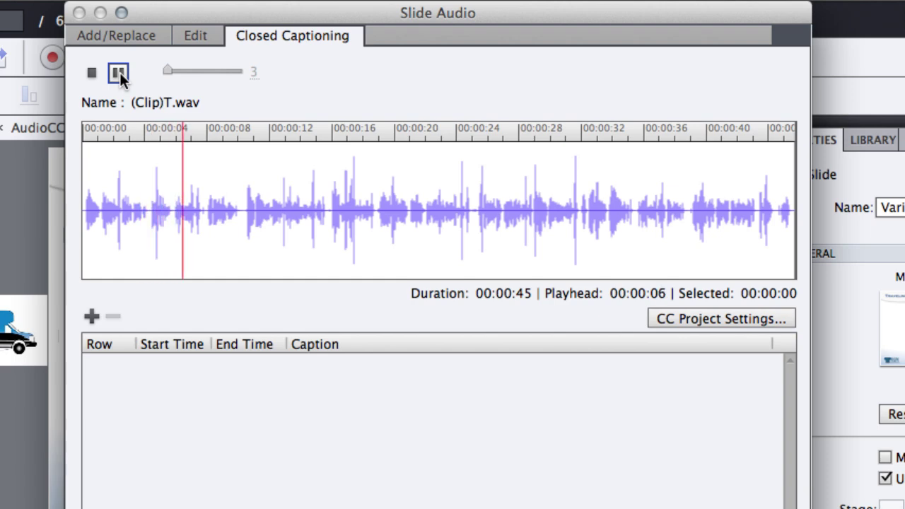
click(120, 72)
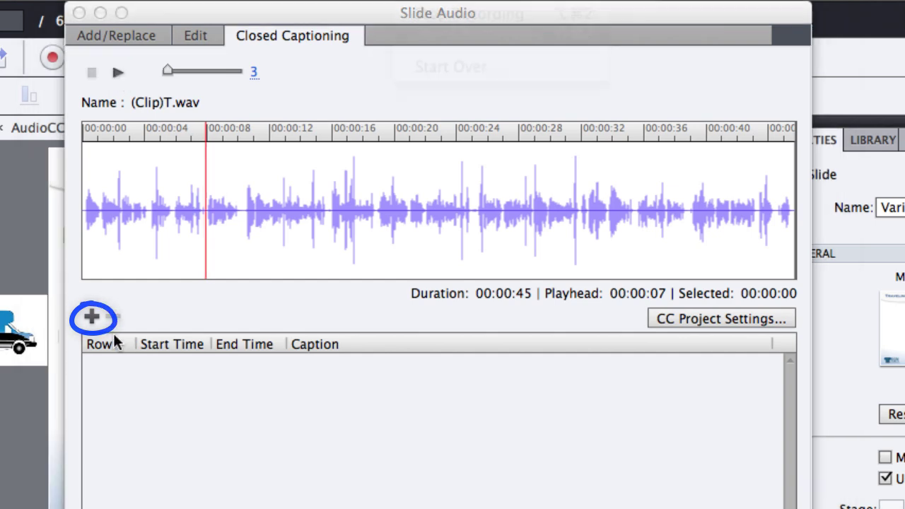
click(92, 317)
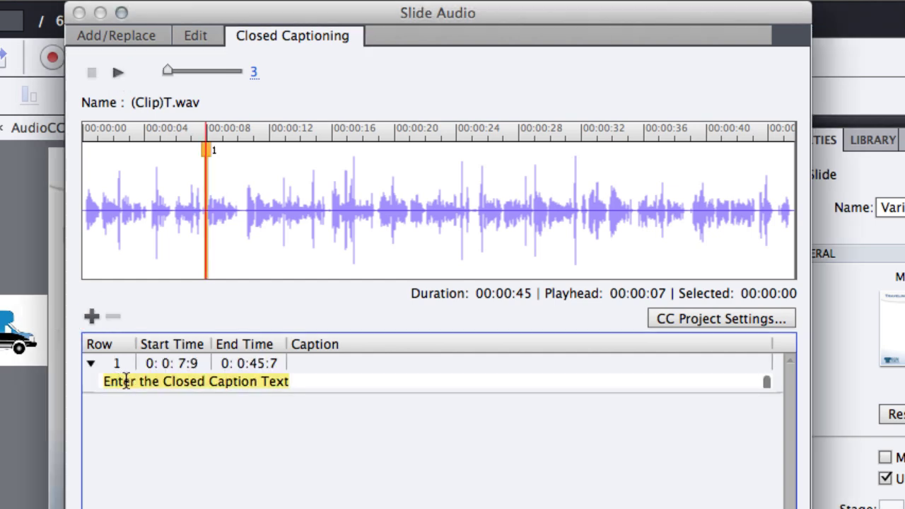
text(During your trip, you will have lots of options such as where to park at the airport, whether to check a bag, or whether to order room service.)
key(BackSpace)
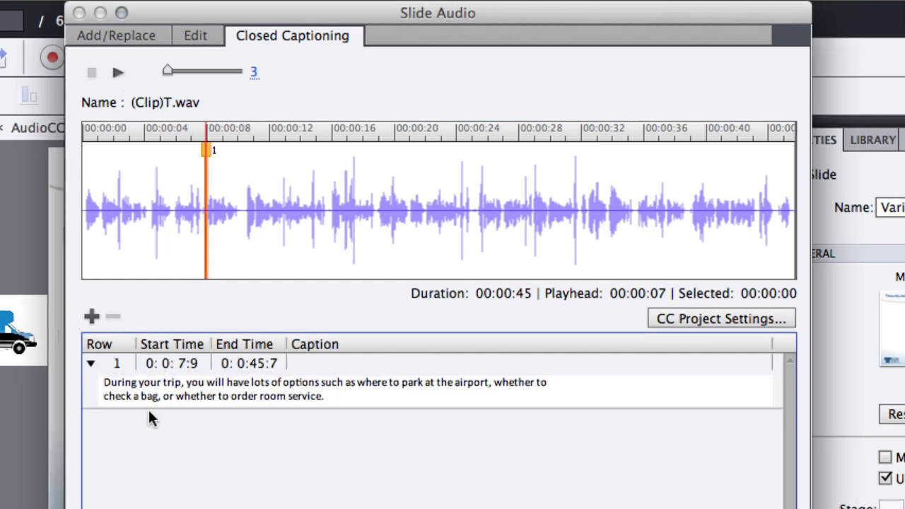
- Continue the narration to 0:0:15:7 and add a second caption there with the passage beginning "You are free to choose the options you want."
click(118, 72)
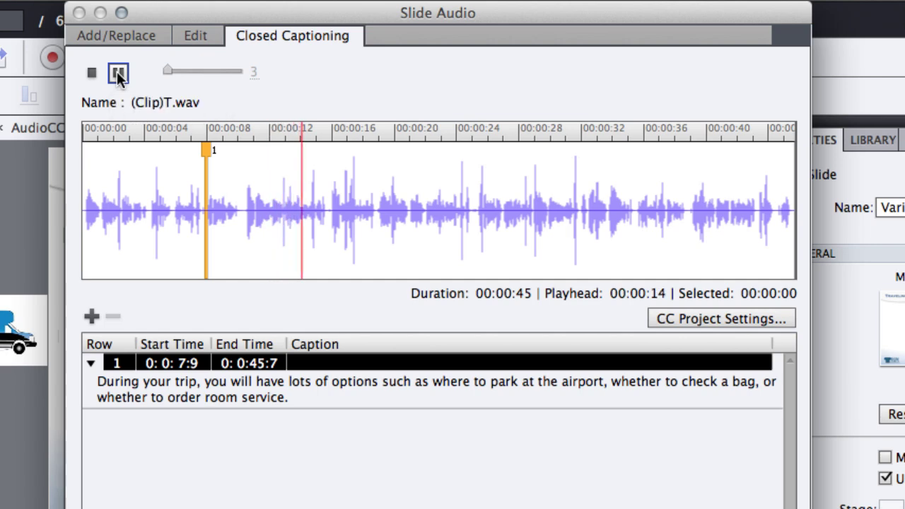
click(118, 74)
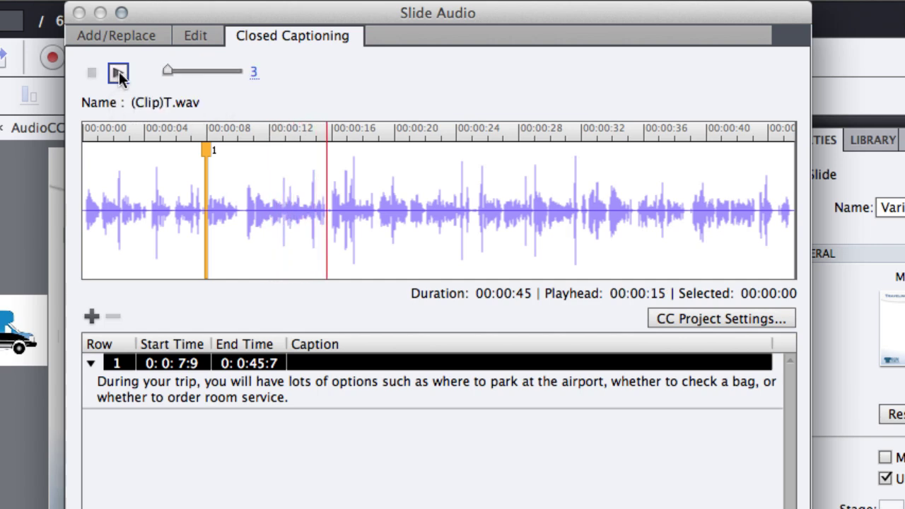
click(92, 317)
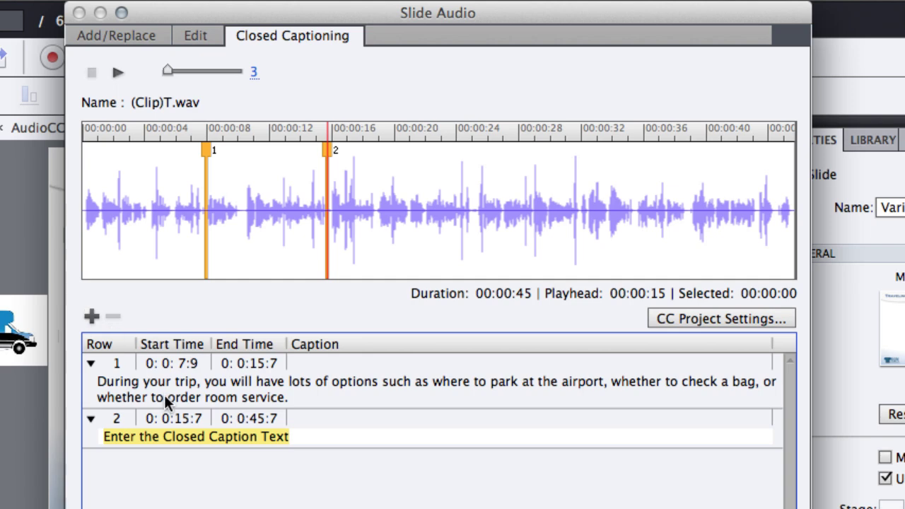
text(You are free to choose the options you want.  However, it will be important to know which expenses are reimbursable and which ones you’ll need to pay for yourself.)
key(BackSpace)
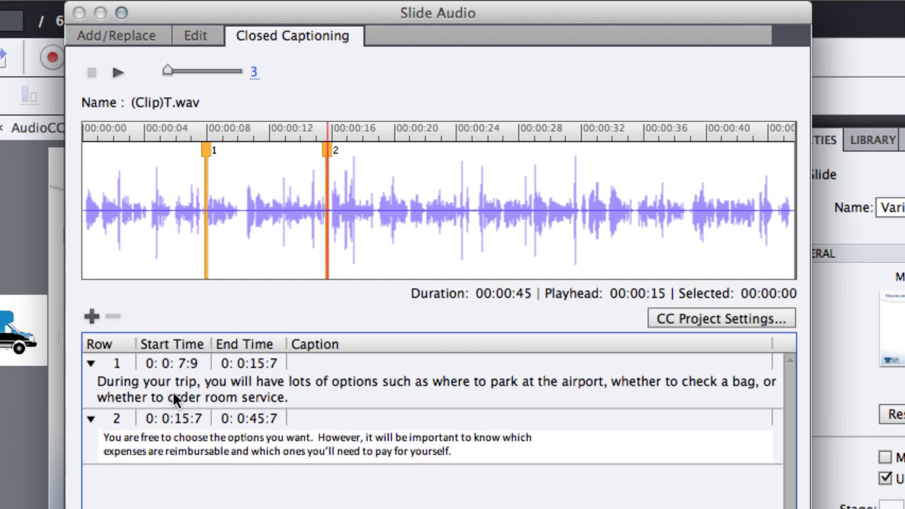
- Continue the narration to 0:0:25:1 and add a third caption with the passage beginning "Let's go through some of the common situations you'll encounter."
click(121, 78)
click(118, 75)
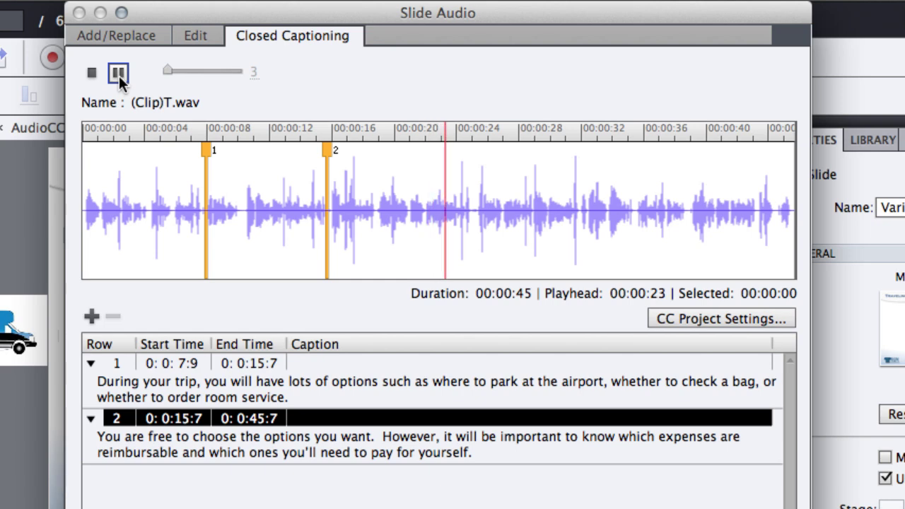
click(119, 73)
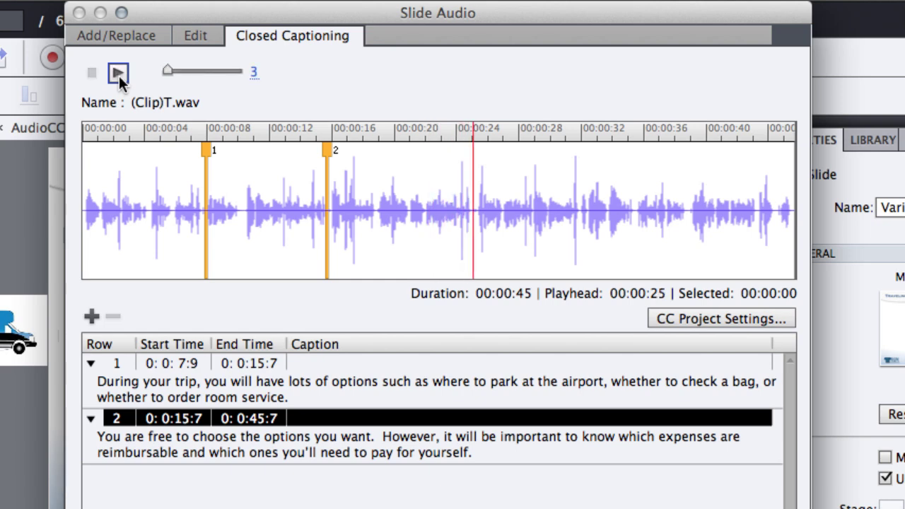
click(92, 316)
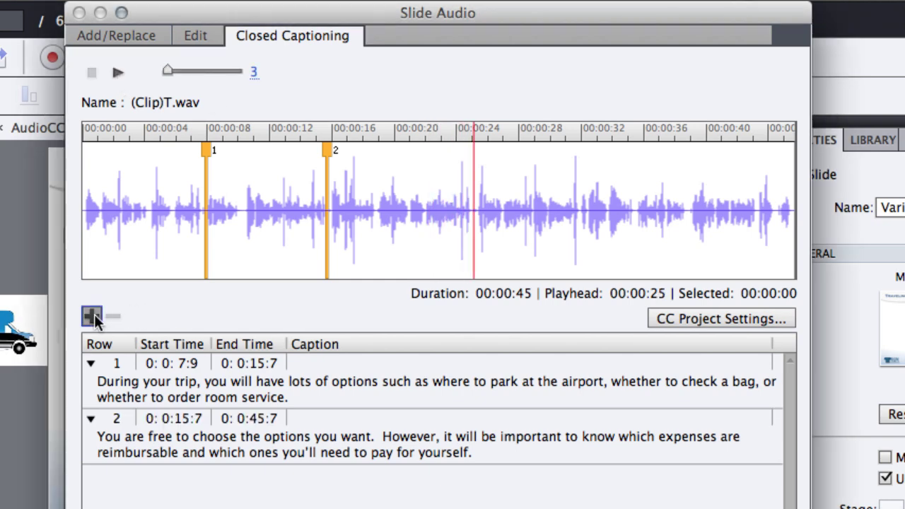
key(ctrl+v)
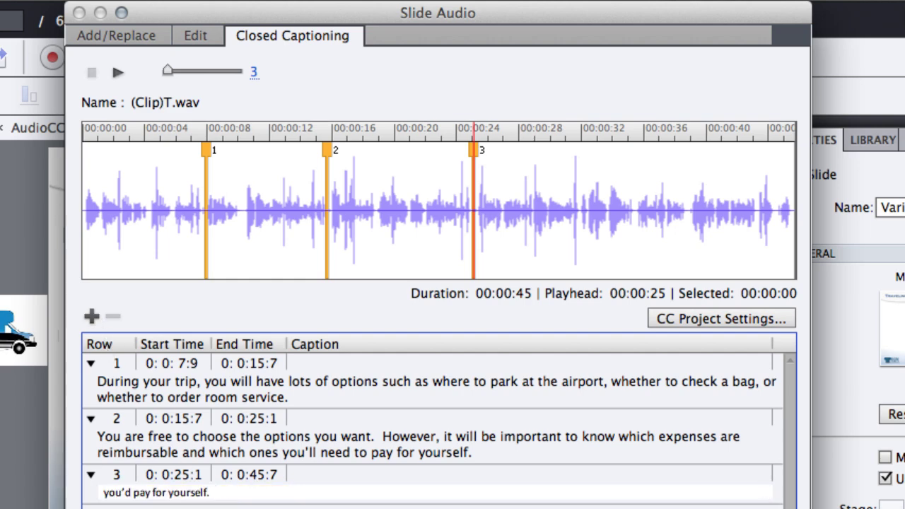
- Continue playing the narration past the third caption, and shift the first caption's marker slightly earlier to start at 0:0:7:8
click(118, 73)
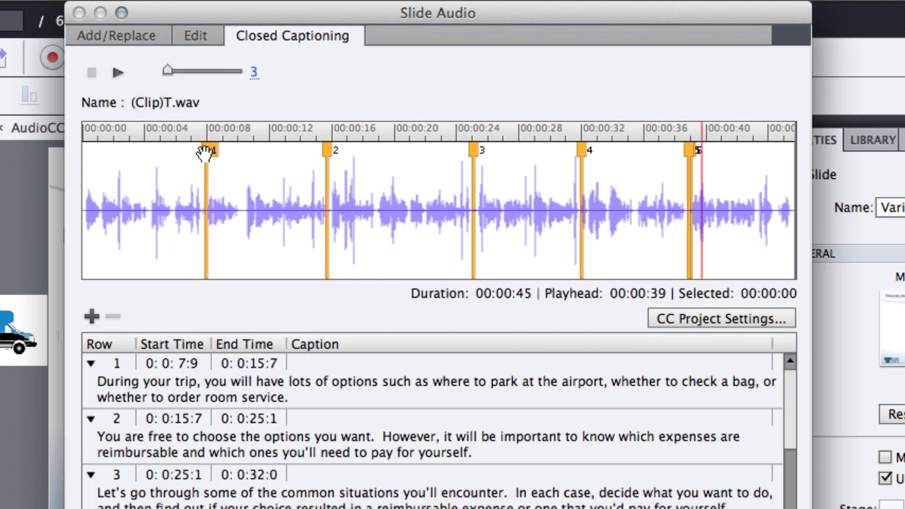
mouse_move(204, 154)
mouse_down()
mouse_move(243, 154)
mouse_move(202, 152)
mouse_up()
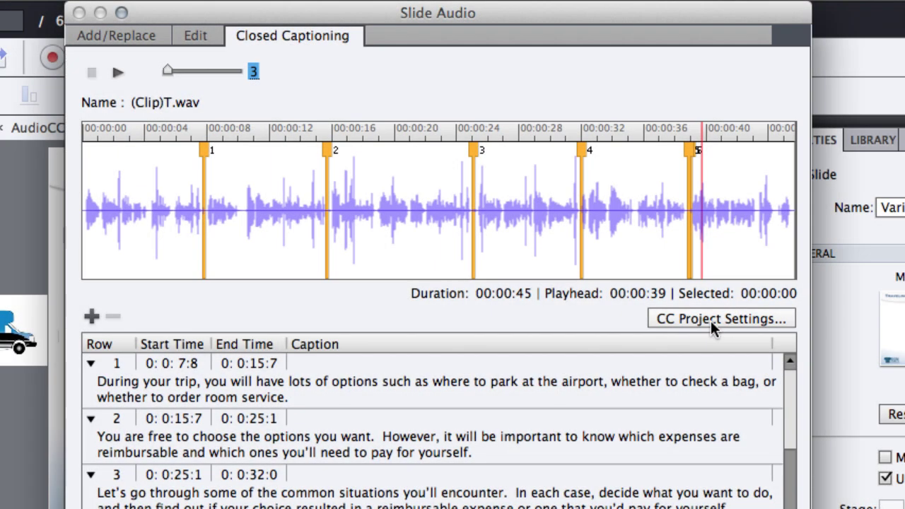
- Set the project's closed caption background to a dark gray with 100% alpha
click(711, 320)
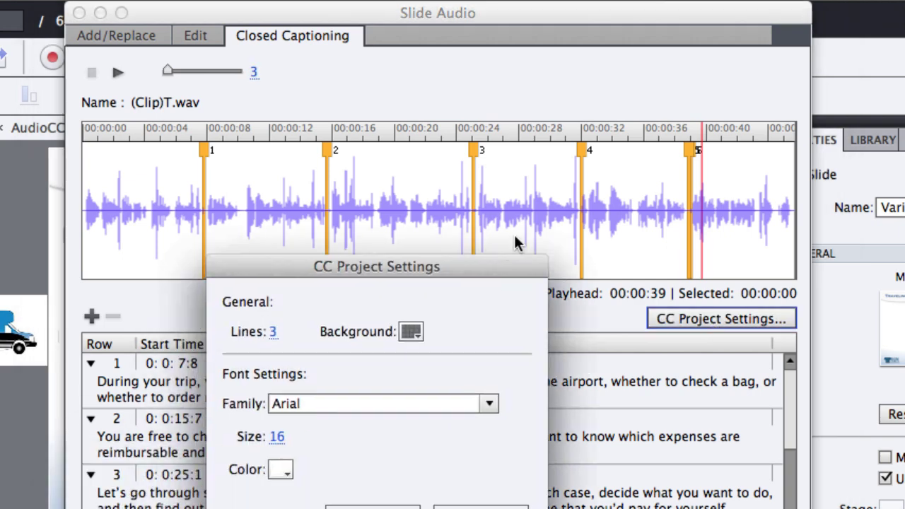
click(455, 167)
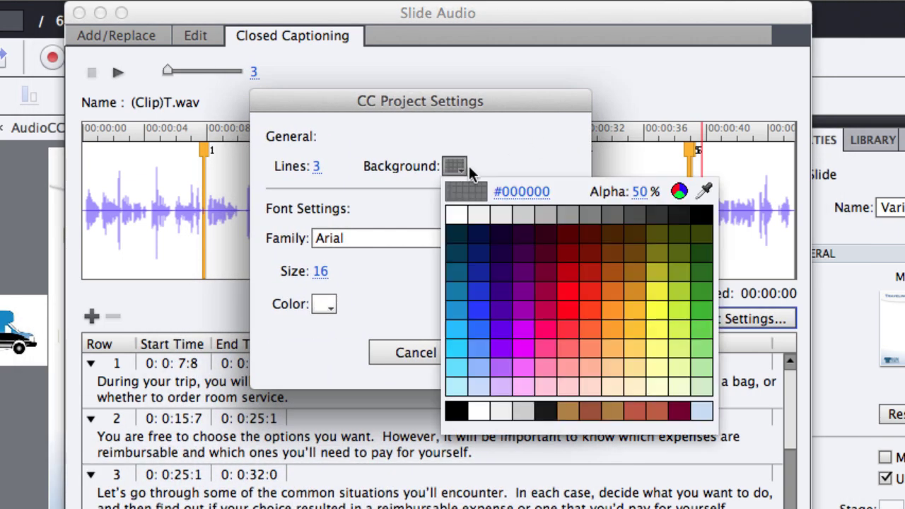
drag(642, 201, 711, 201)
click(720, 209)
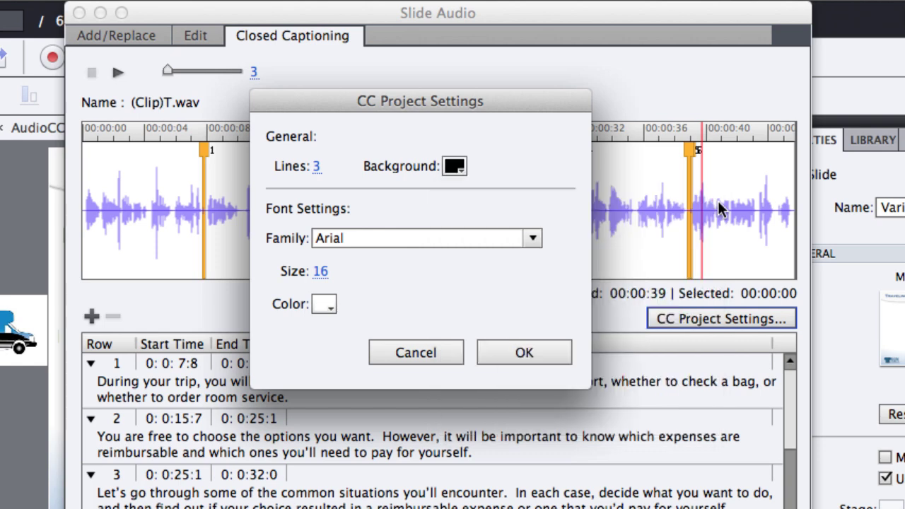
click(455, 168)
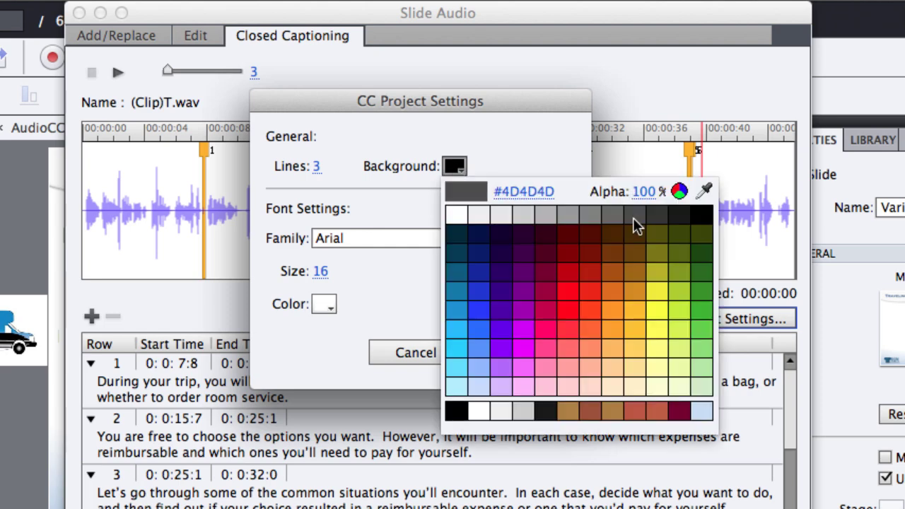
click(650, 218)
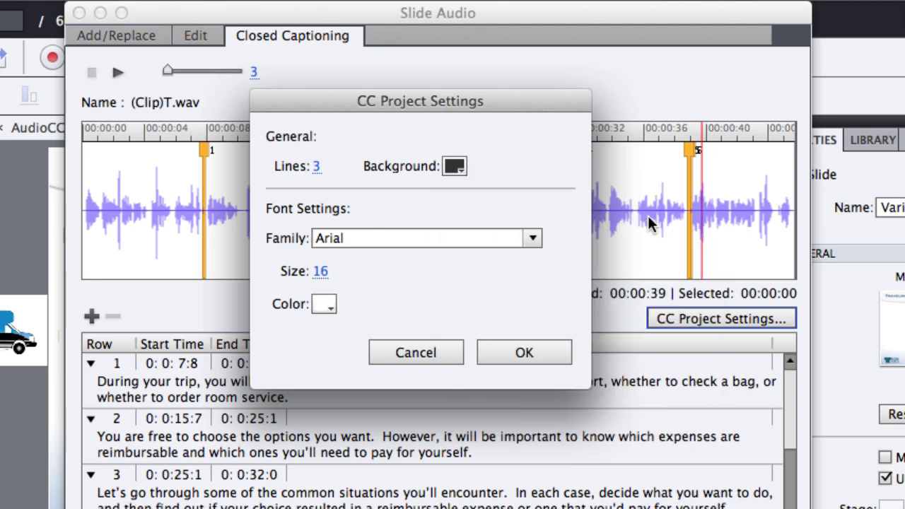
- Examine the caption font family, size, text color and number-of-lines options in the closed caption project settings
click(534, 241)
click(534, 241)
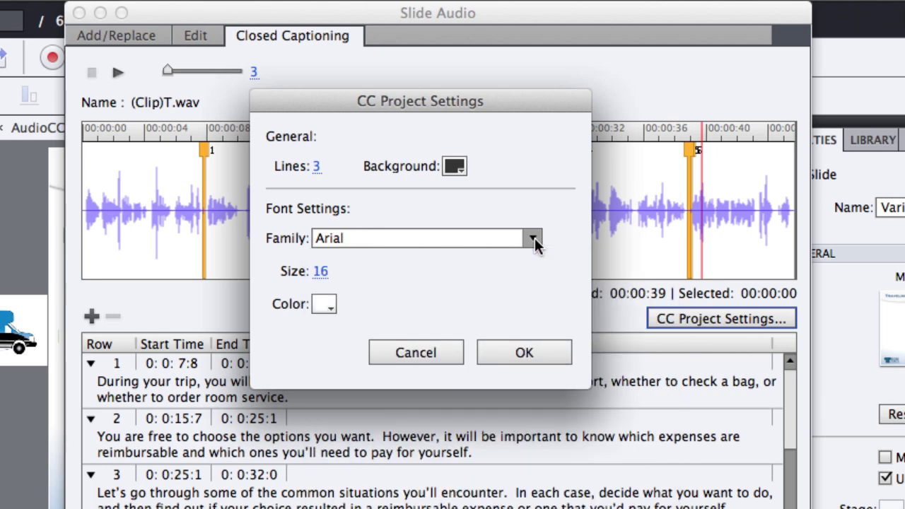
click(535, 240)
click(551, 220)
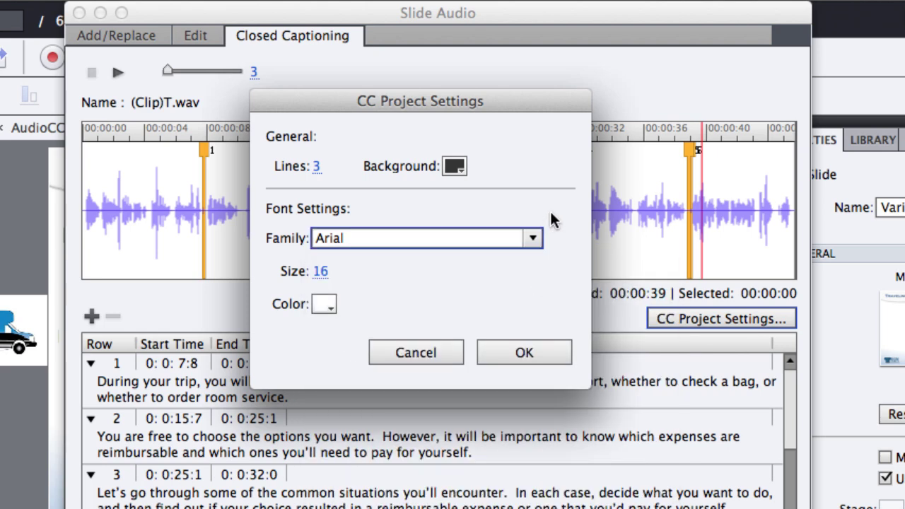
click(321, 275)
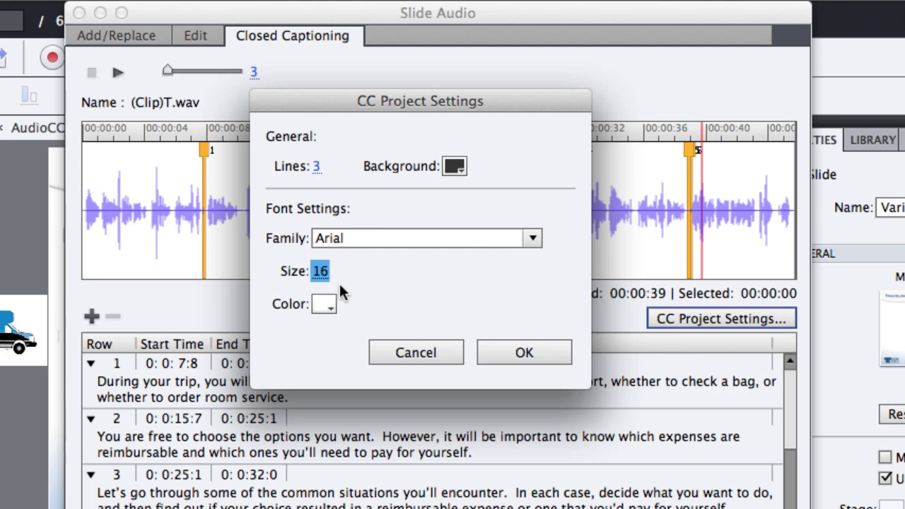
click(323, 305)
click(323, 306)
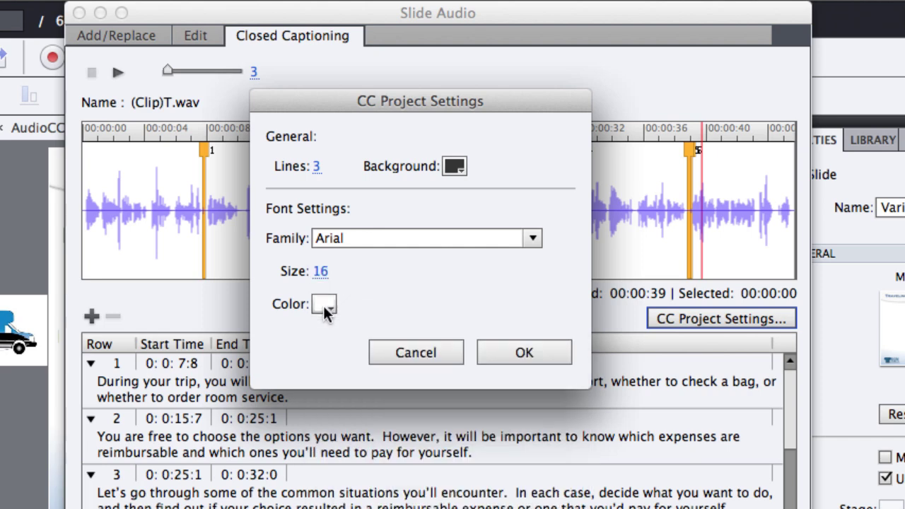
click(316, 170)
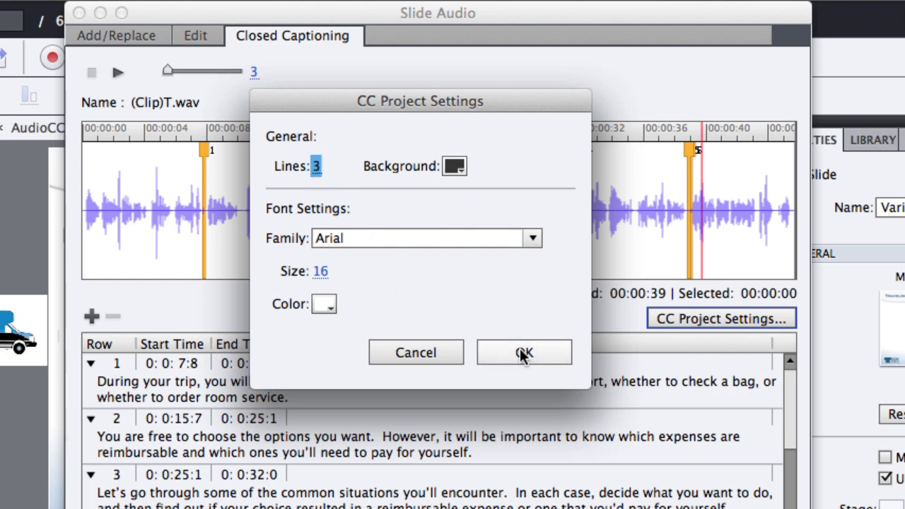
- Check the caption background's color and alpha, accept the closed caption project settings, and close the slide audio window
click(456, 168)
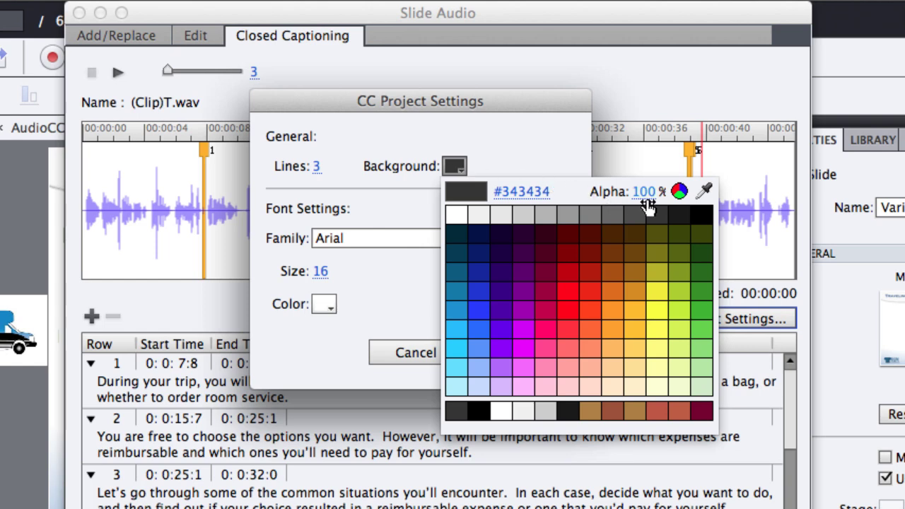
click(468, 127)
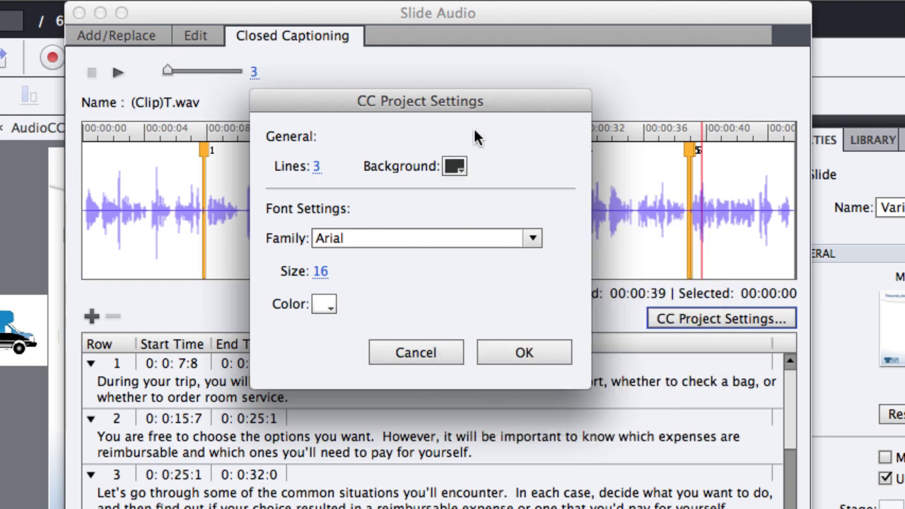
click(533, 346)
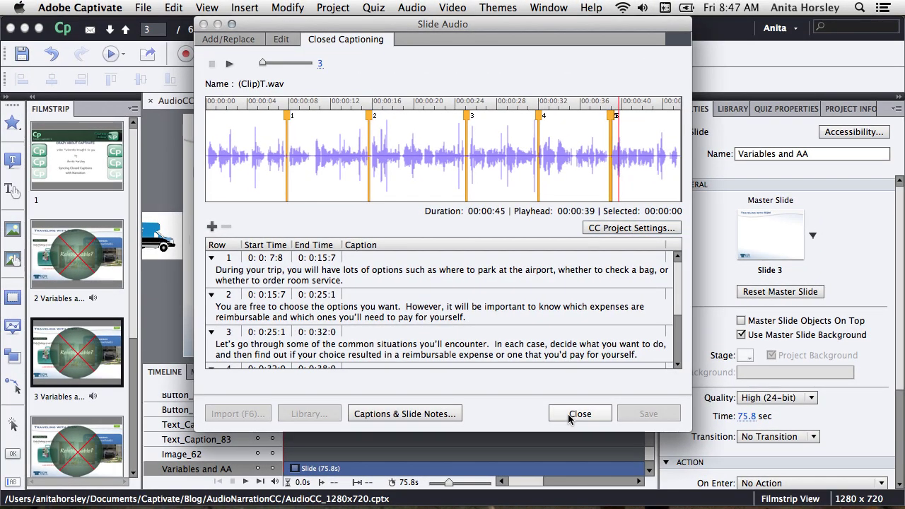
click(605, 446)
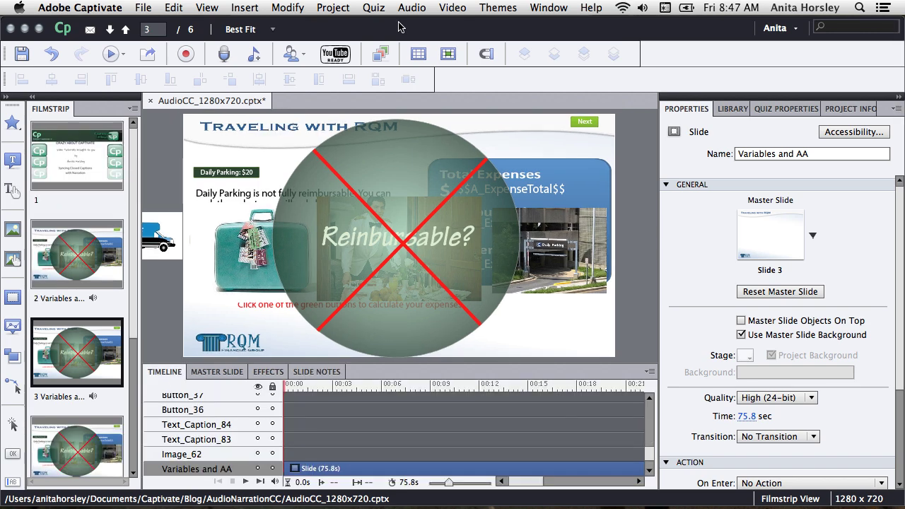
- Check in the Skin Editor that Closed Captioning is enabled among the playback controls, and close the editor
click(333, 8)
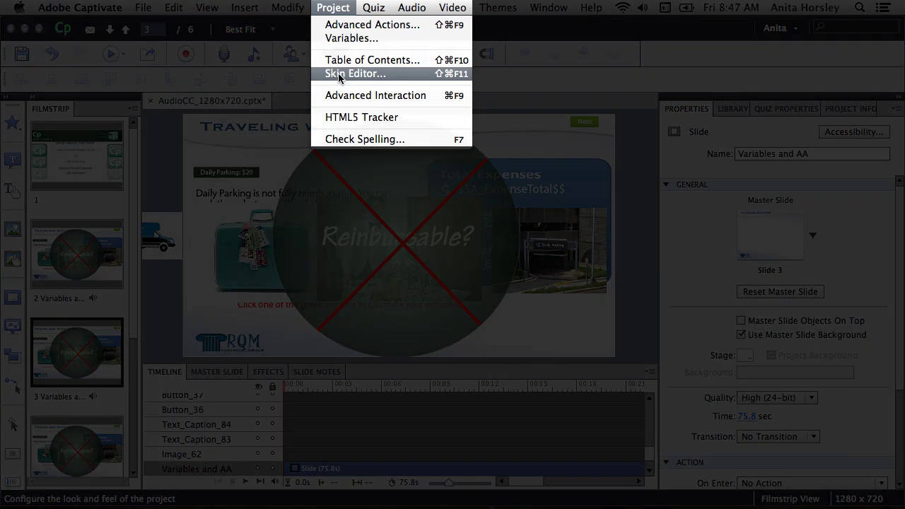
click(338, 73)
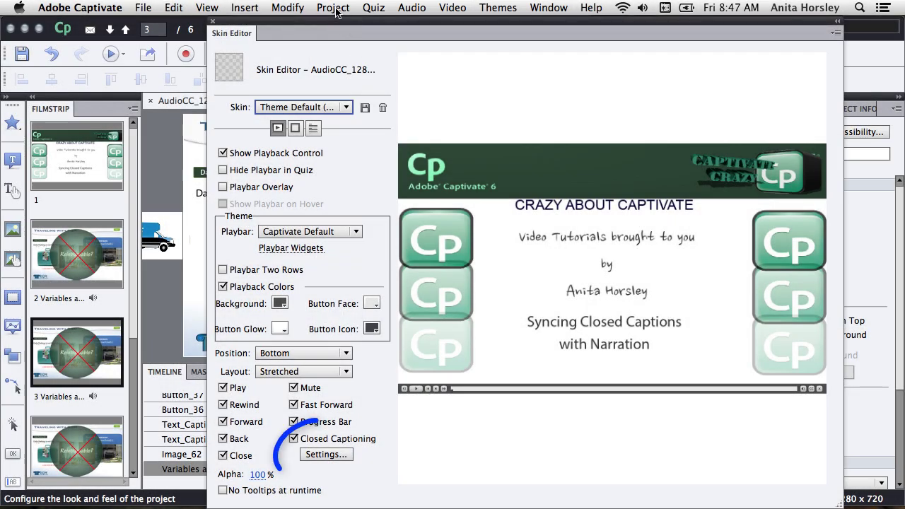
click(294, 439)
click(294, 439)
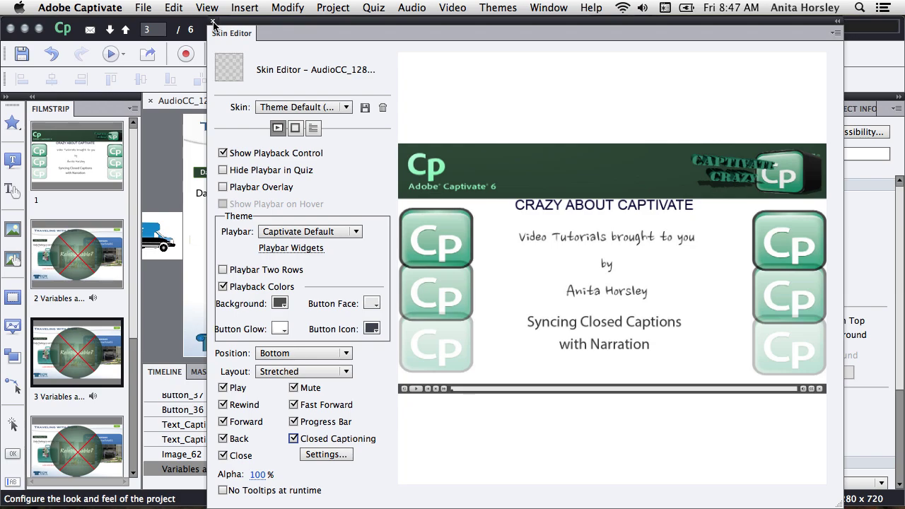
click(213, 24)
- Show slide 3's slide notes with their text expanded and enlarge the notes area to read the captions
click(327, 373)
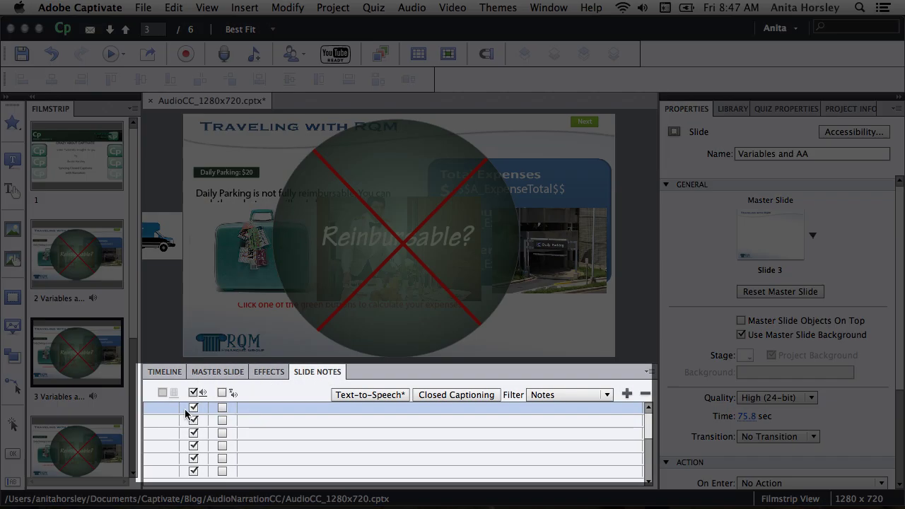
click(165, 410)
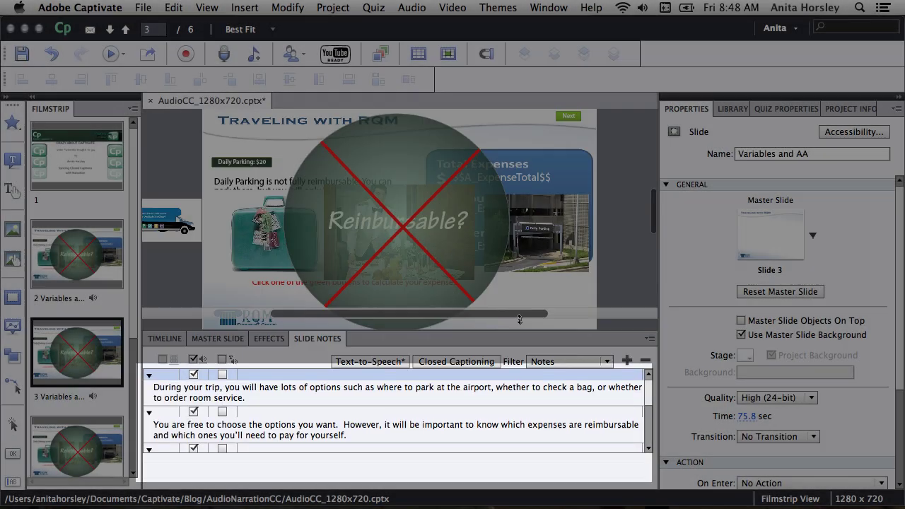
drag(521, 365, 521, 267)
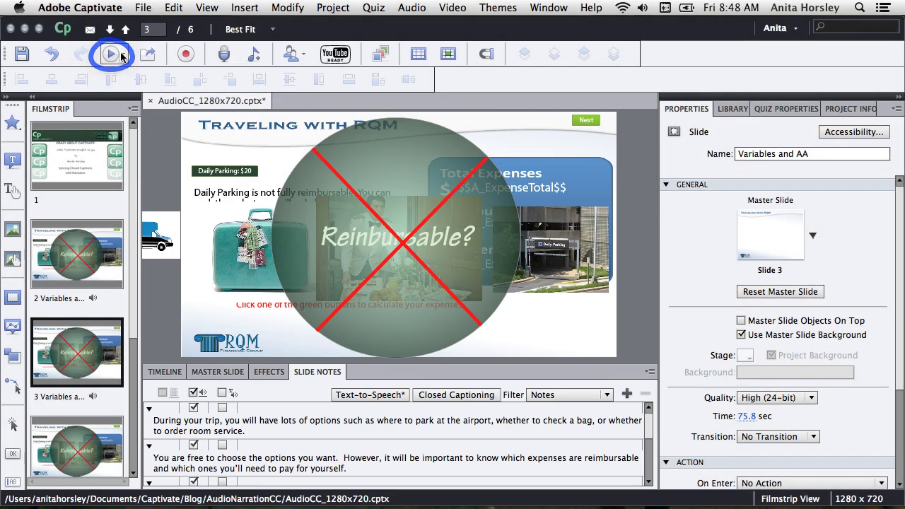
- Preview the next 5 slides to check the closed captions against the narration, and close the preview
click(122, 56)
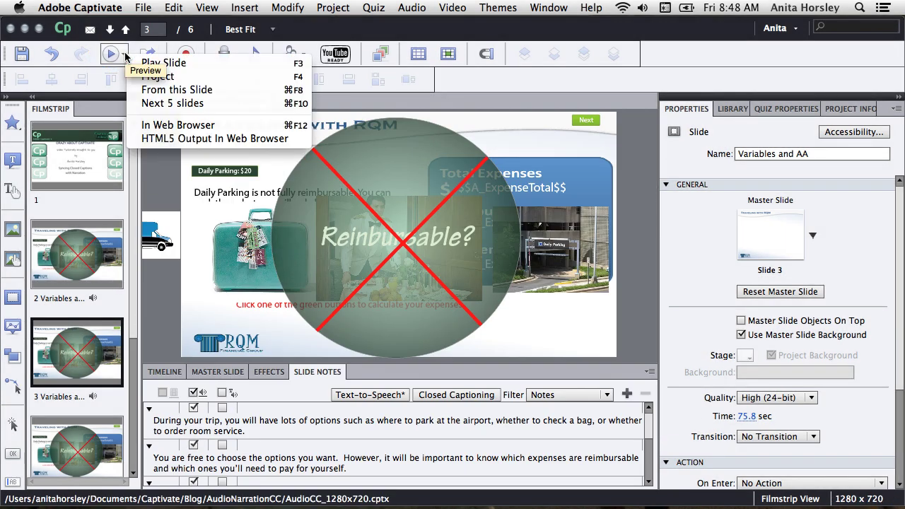
click(167, 104)
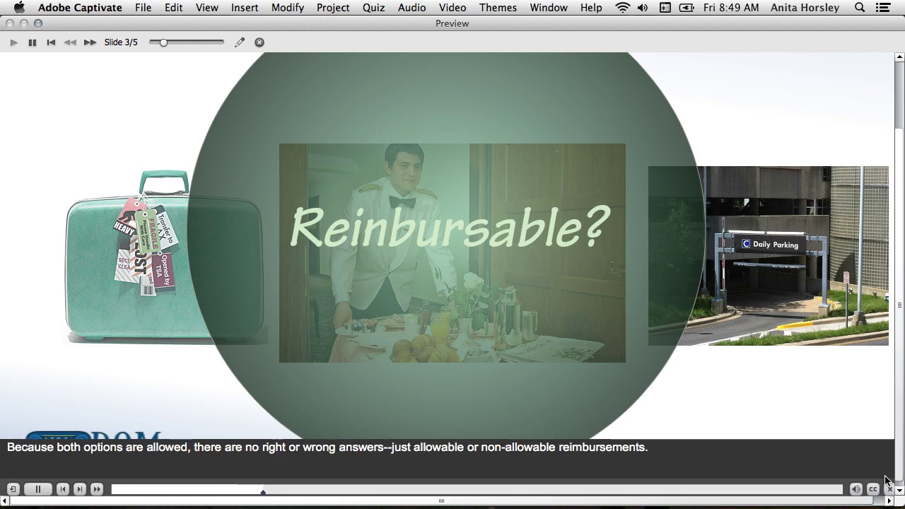
click(889, 488)
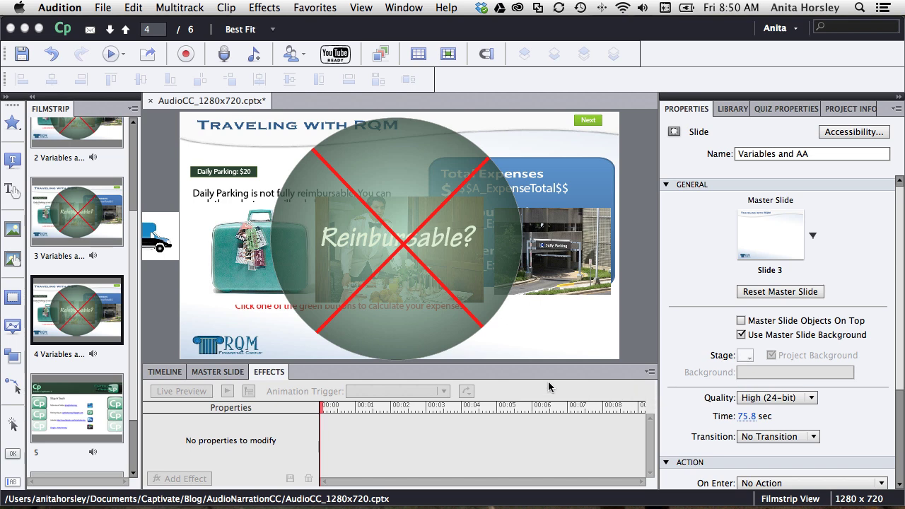
- Show slide 4's timeline down to its (Clip)T.wav audio track
click(194, 375)
click(165, 372)
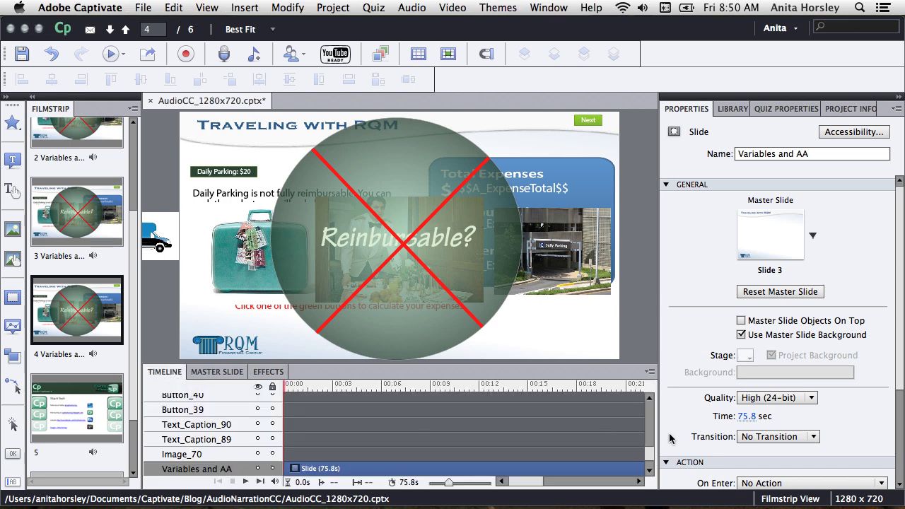
scroll(649, 455, down, 1)
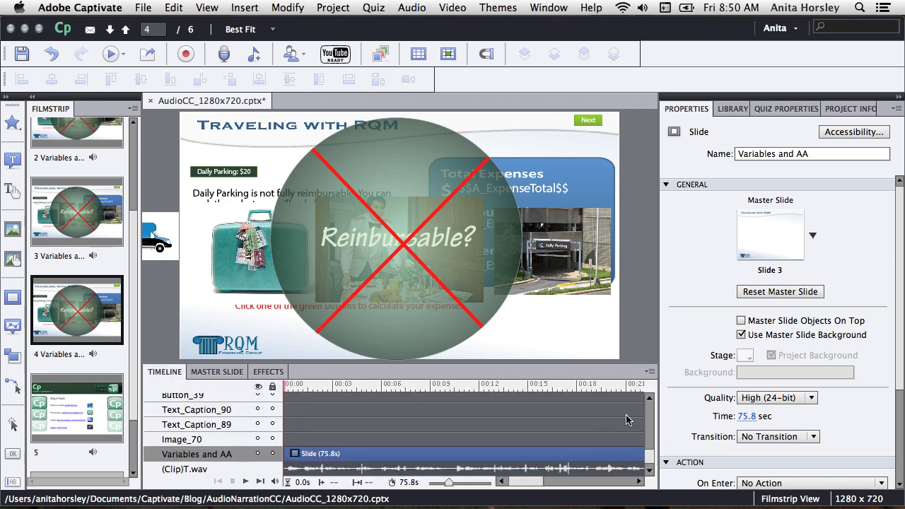
- Show slide 4's slide notes and add two notes with the passages beginning "During your trip" and "You are free to choose the options you want."
click(540, 8)
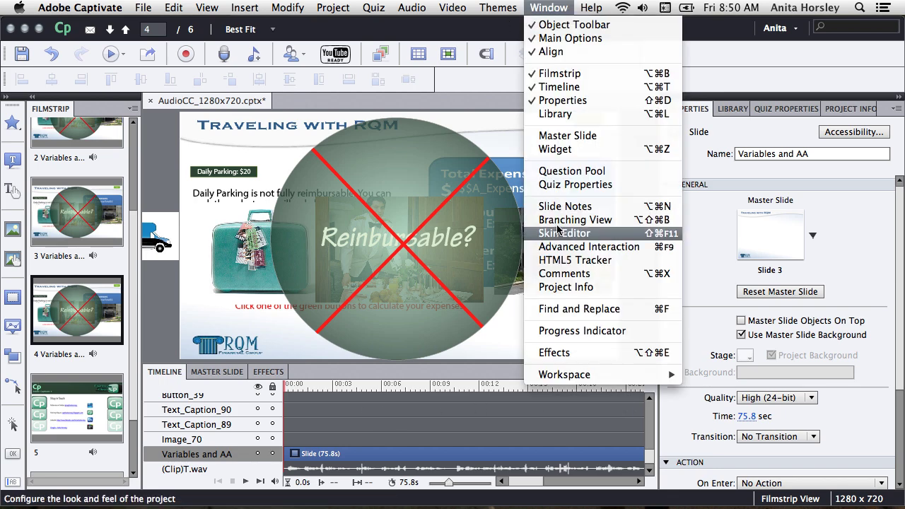
click(566, 206)
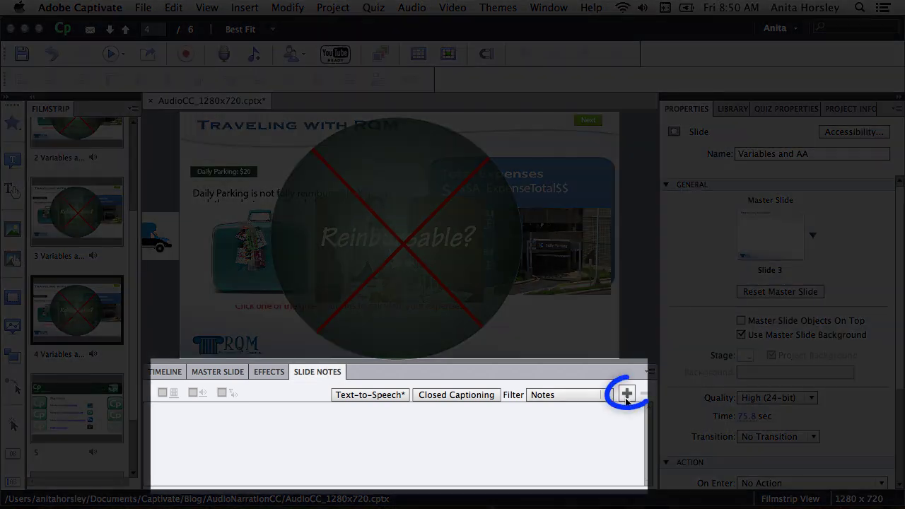
click(626, 393)
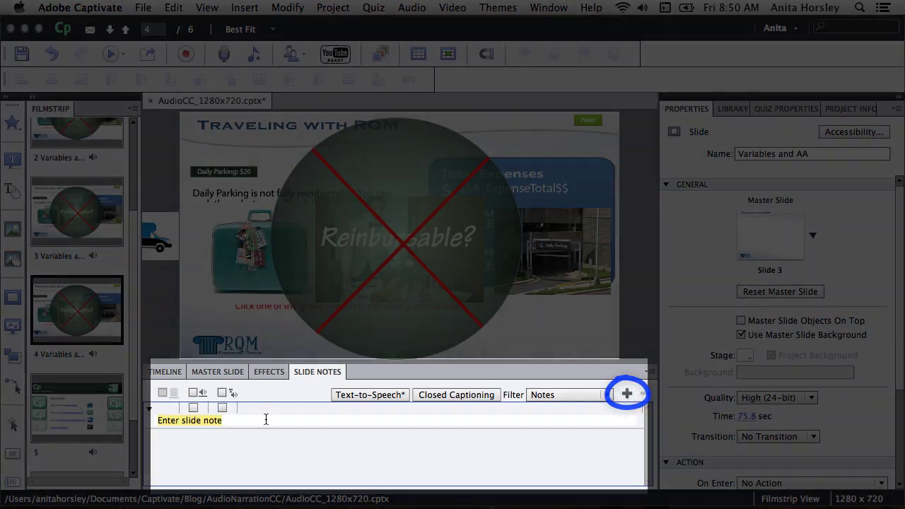
text(During your trip, you will have lots of options such as where to park at the airport, whether to check a bag, or whether to order room service.)
click(627, 394)
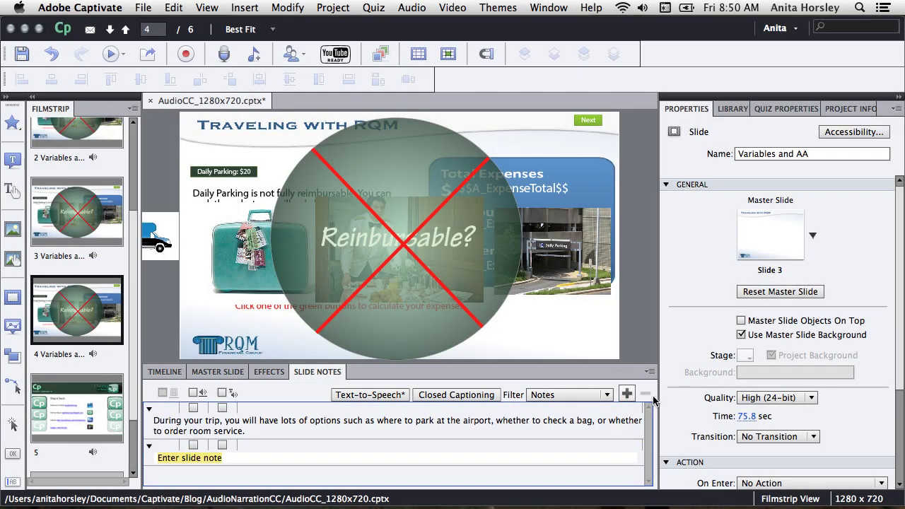
text(You are free to choose the options you want.  However, it will be important to know which expenses are reimbursable and which ones you'll need to pay for yourself.)
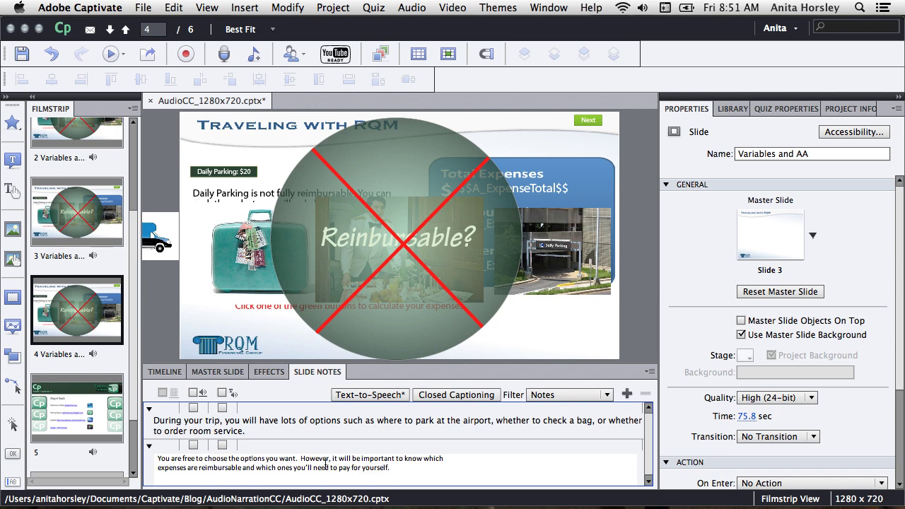
- Add the remaining narration passages as separate slide 4 notes, from "Let's go through some of the common situations" to "You'd be more likely to make your flight on time"
click(626, 393)
key(ctrl+v)
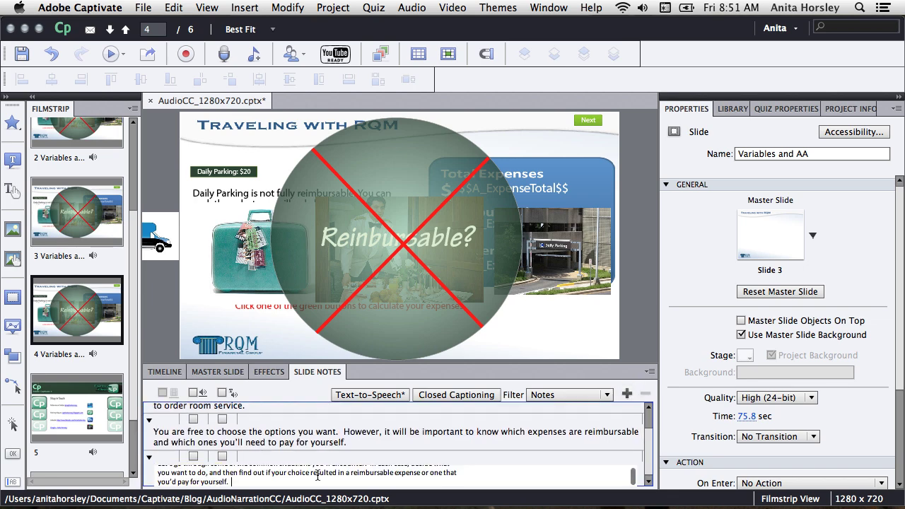
click(627, 394)
click(203, 481)
key(ctrl+v)
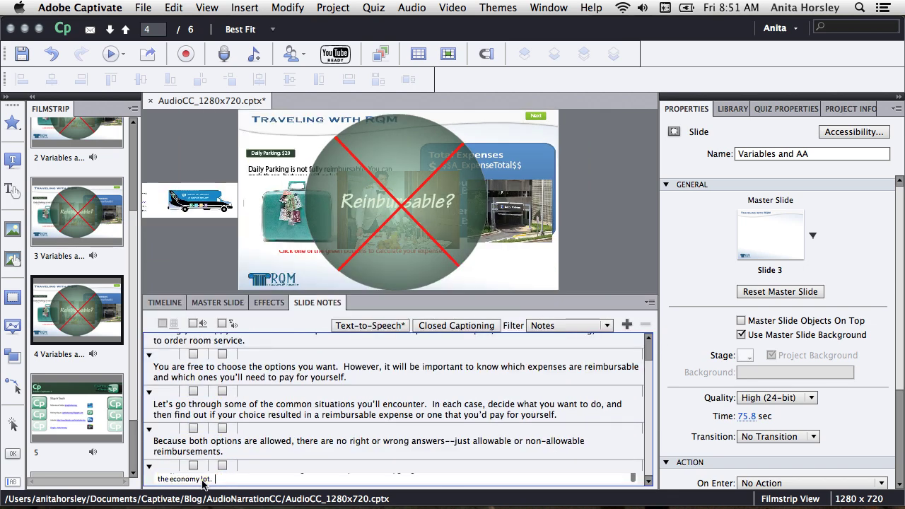
click(626, 324)
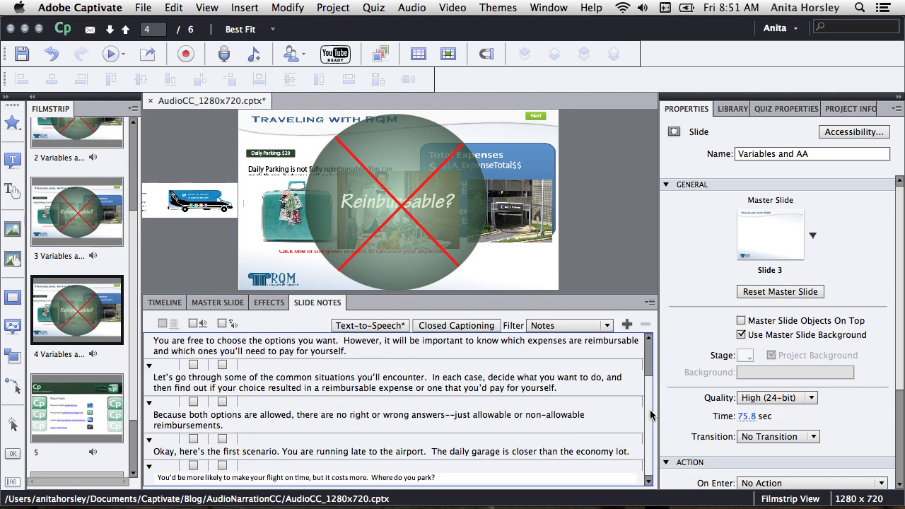
drag(651, 410, 656, 359)
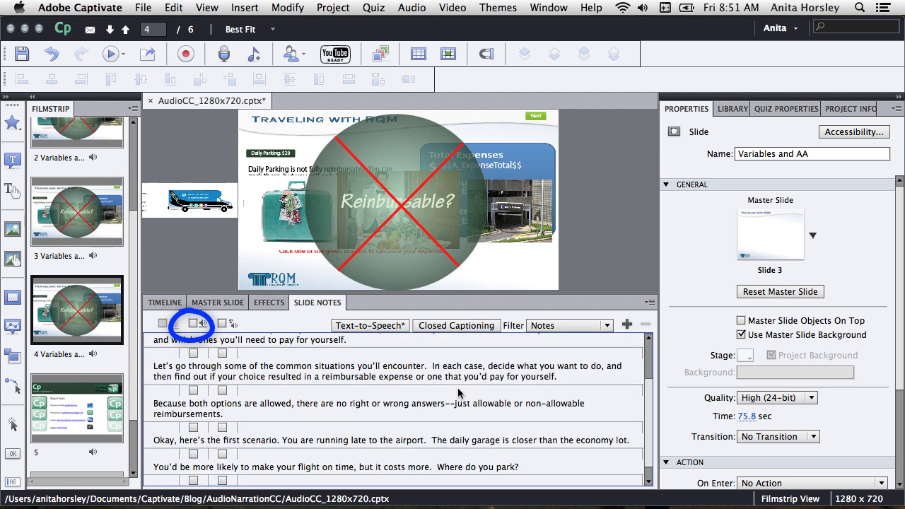
- Mark all of slide 4's notes as closed captions and try rearranging the second and third notes in the list
click(194, 324)
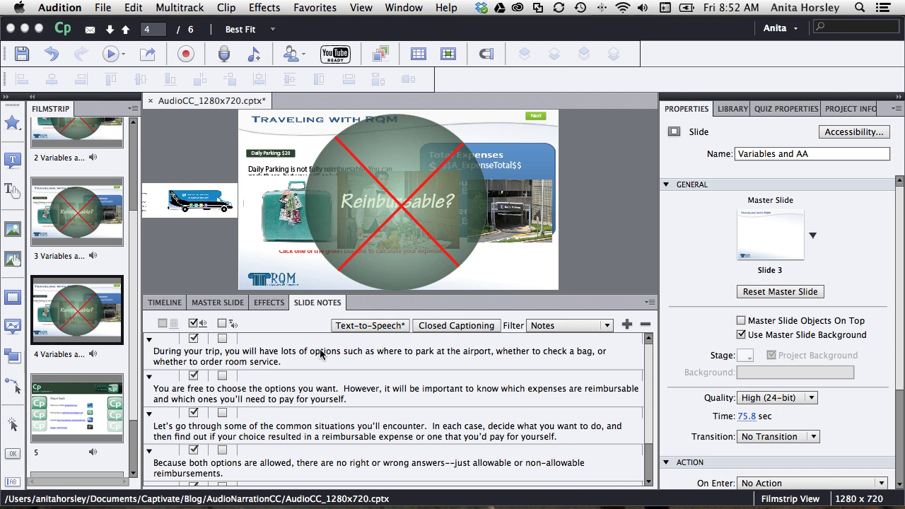
click(253, 375)
mouse_move(254, 380)
mouse_down()
mouse_move(260, 420)
mouse_move(247, 373)
mouse_up()
drag(253, 417, 246, 366)
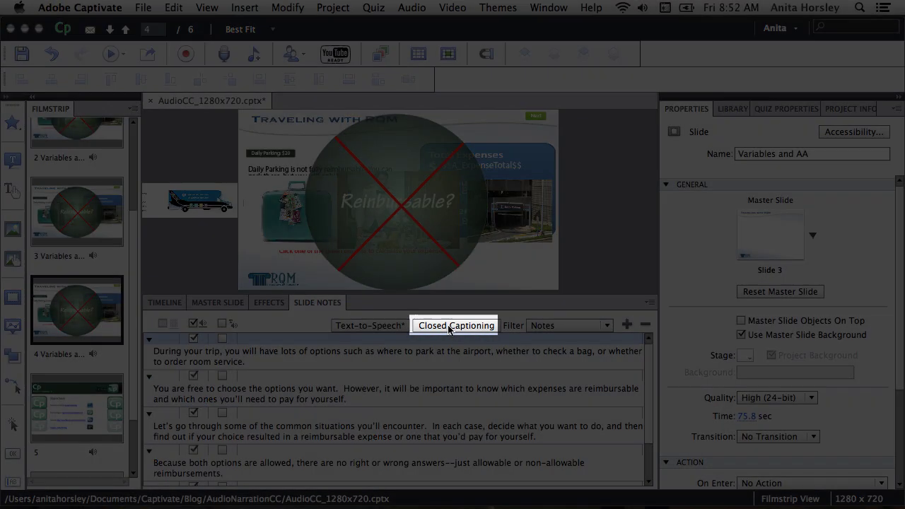
- In slide 4's closed captioning, set the waveform zoom to 3, move the third caption's marker to 0:0:15:7, and save
click(453, 325)
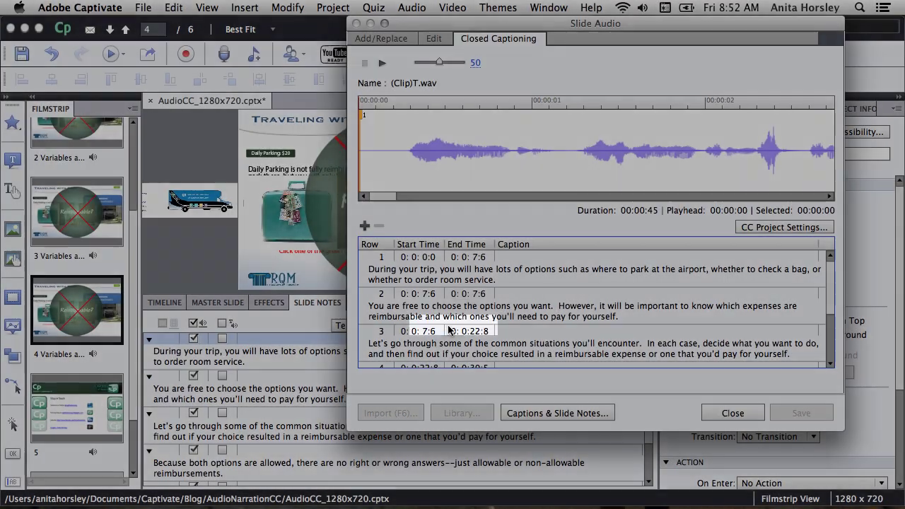
drag(647, 41, 481, 44)
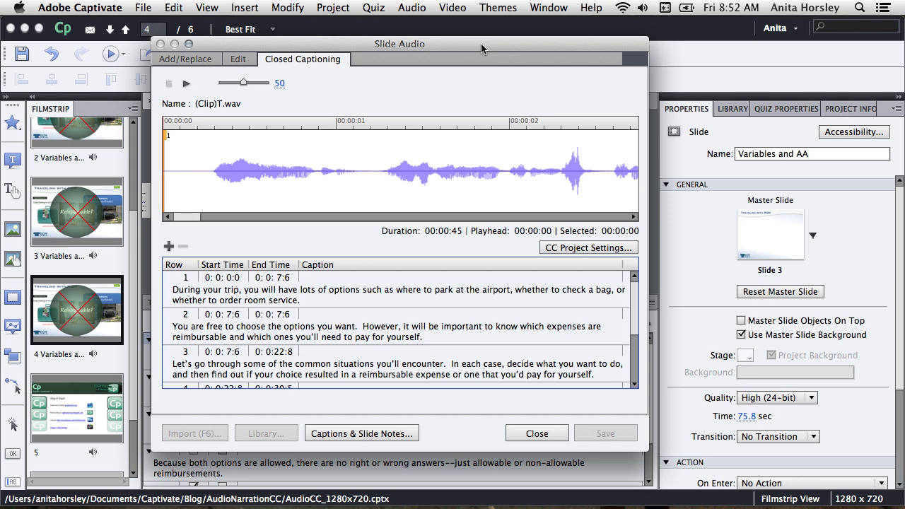
click(279, 83)
text(6)
key(Return)
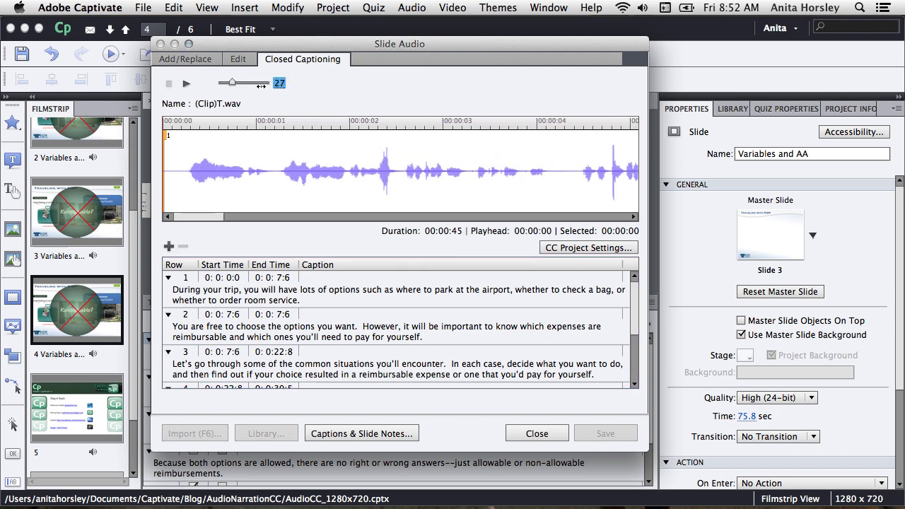
text(4)
key(Return)
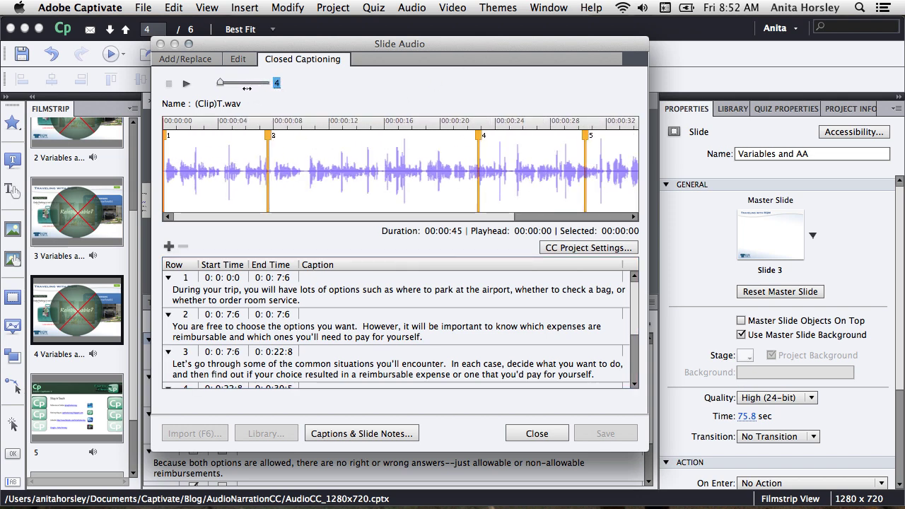
text(3)
key(Return)
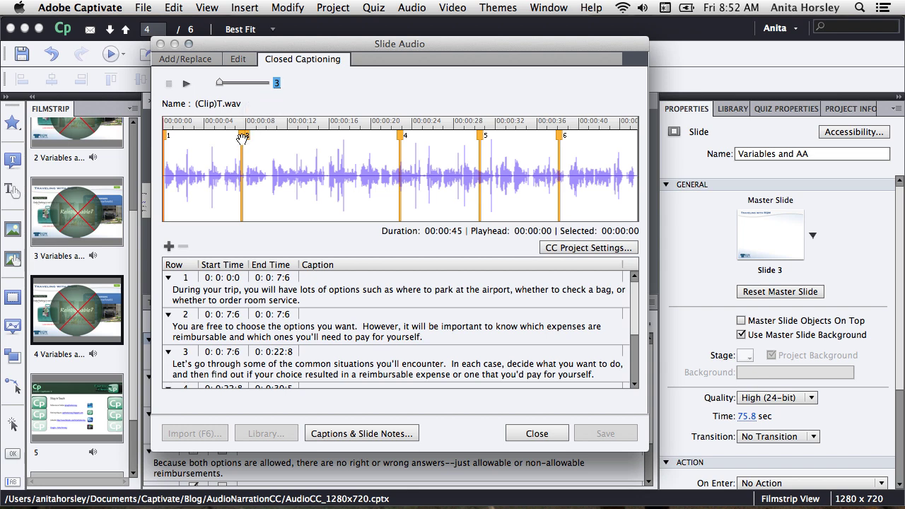
drag(242, 138, 326, 140)
click(629, 429)
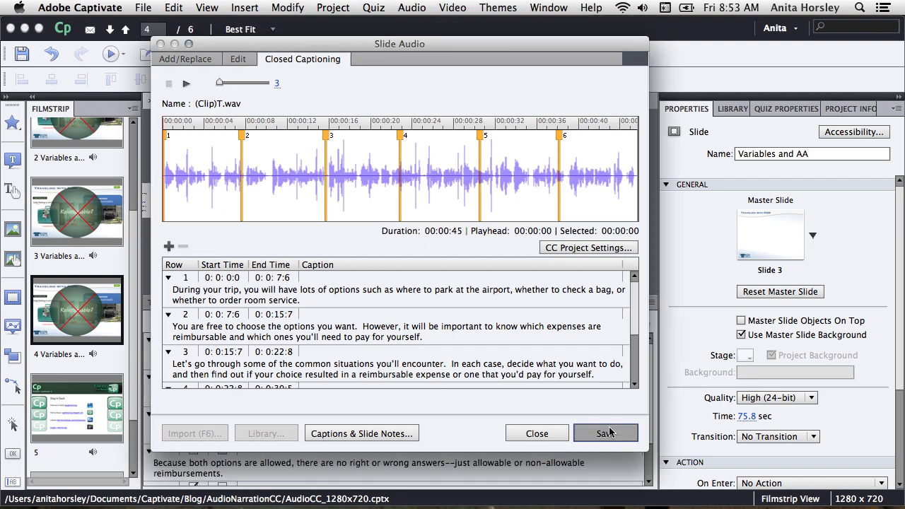